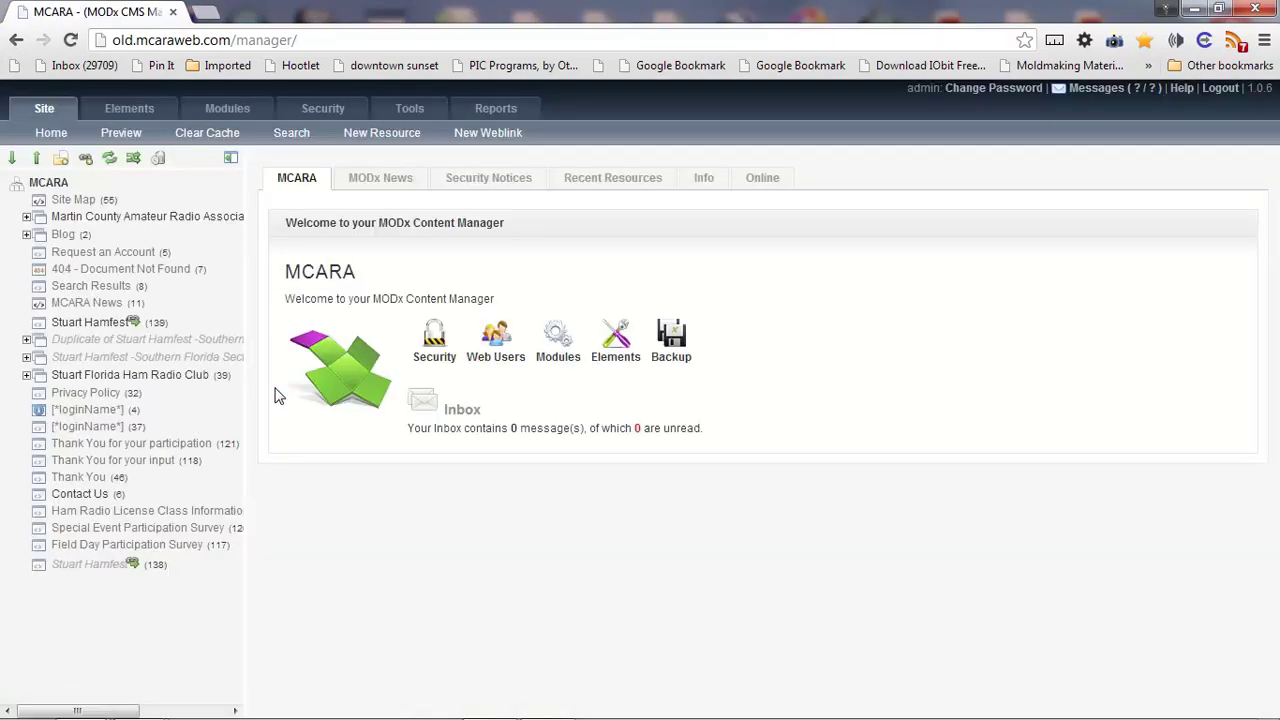
Open the database backup page and check the total size of all tables.
click(407, 114)
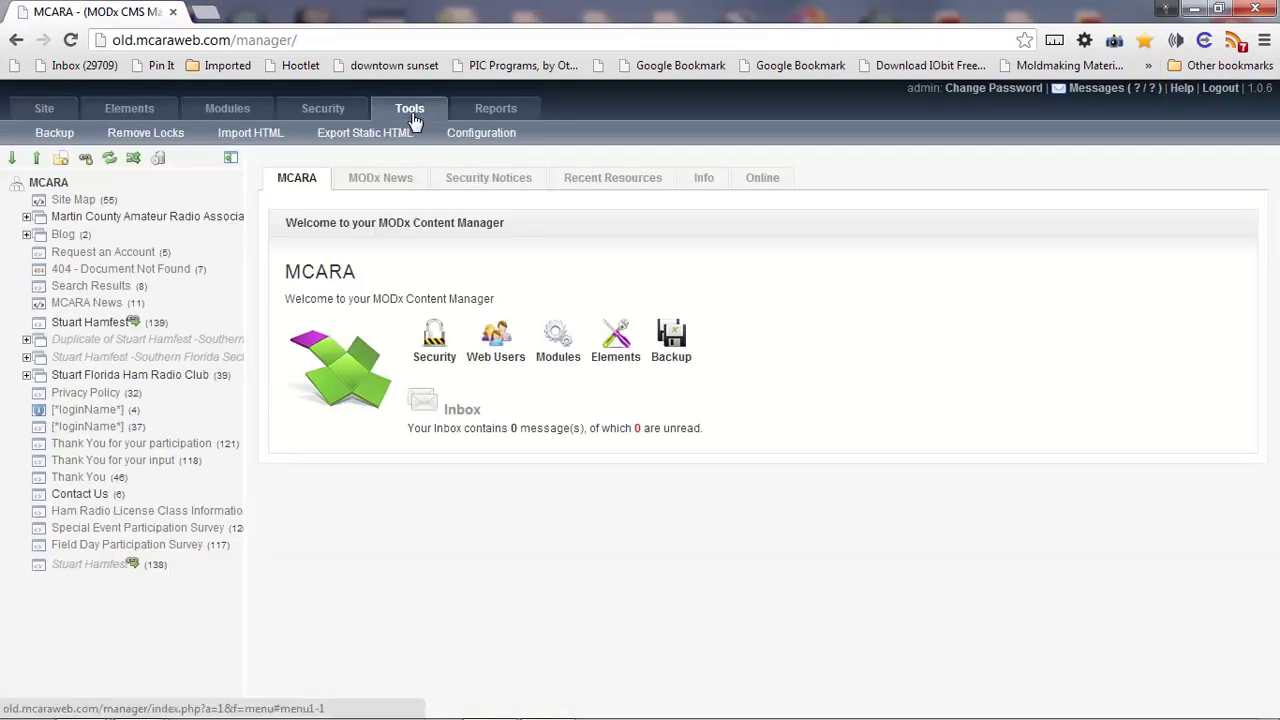
click(57, 140)
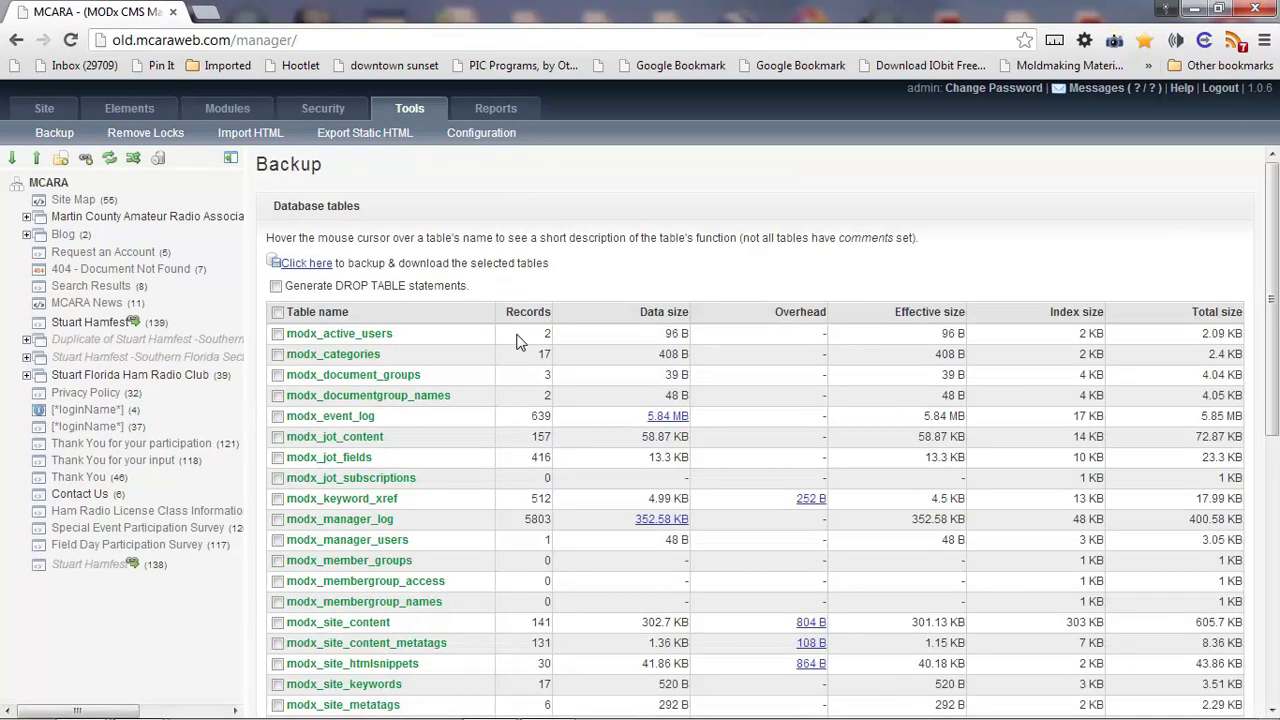
scroll(519, 350, down, 2)
scroll(519, 350, down, 4)
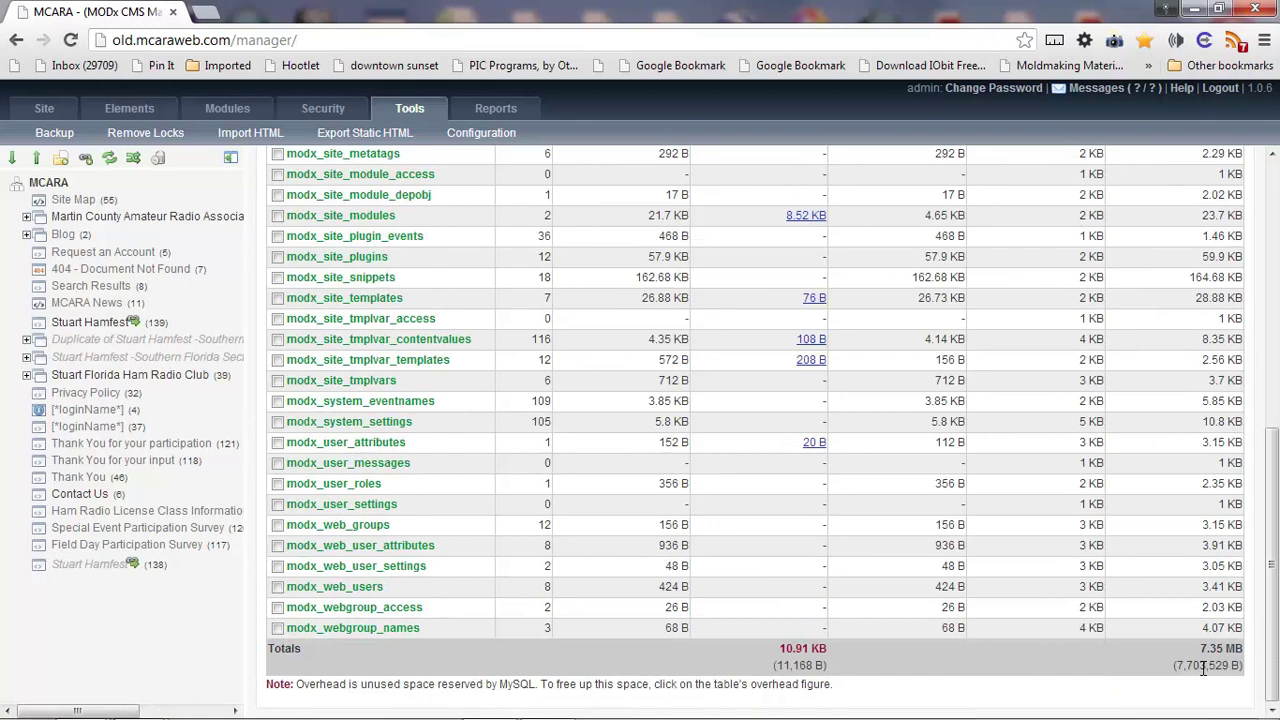
drag(1199, 648, 1243, 650)
scroll(1190, 672, up, 5)
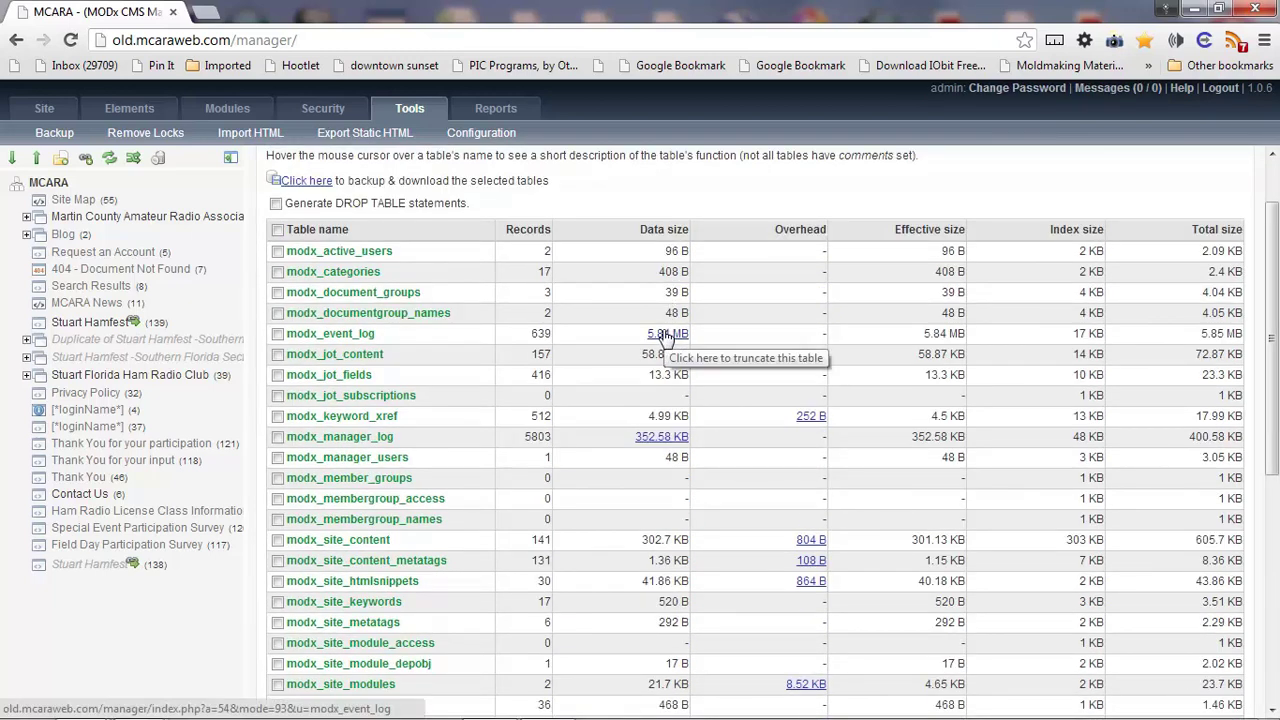
Examine the data sizes of the modx_event_log and modx_manager_log tables against the overall database total.
mouse_move(383, 337)
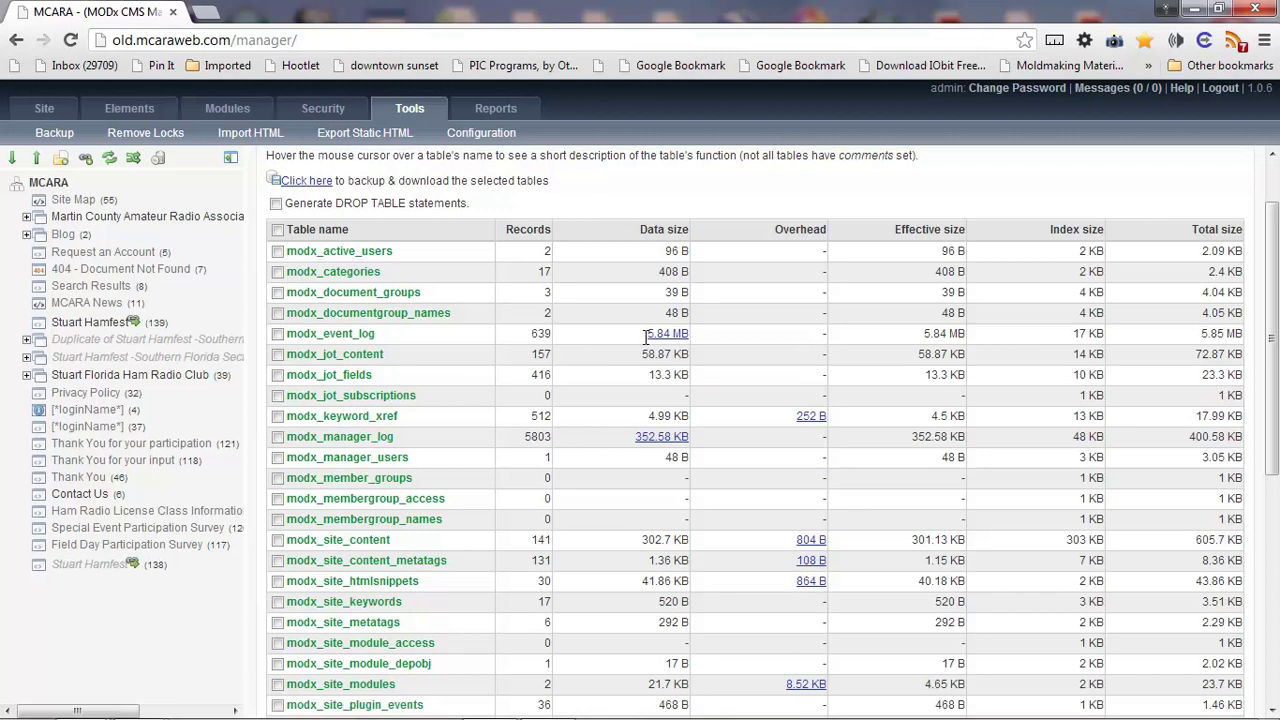
drag(641, 337, 694, 336)
click(718, 356)
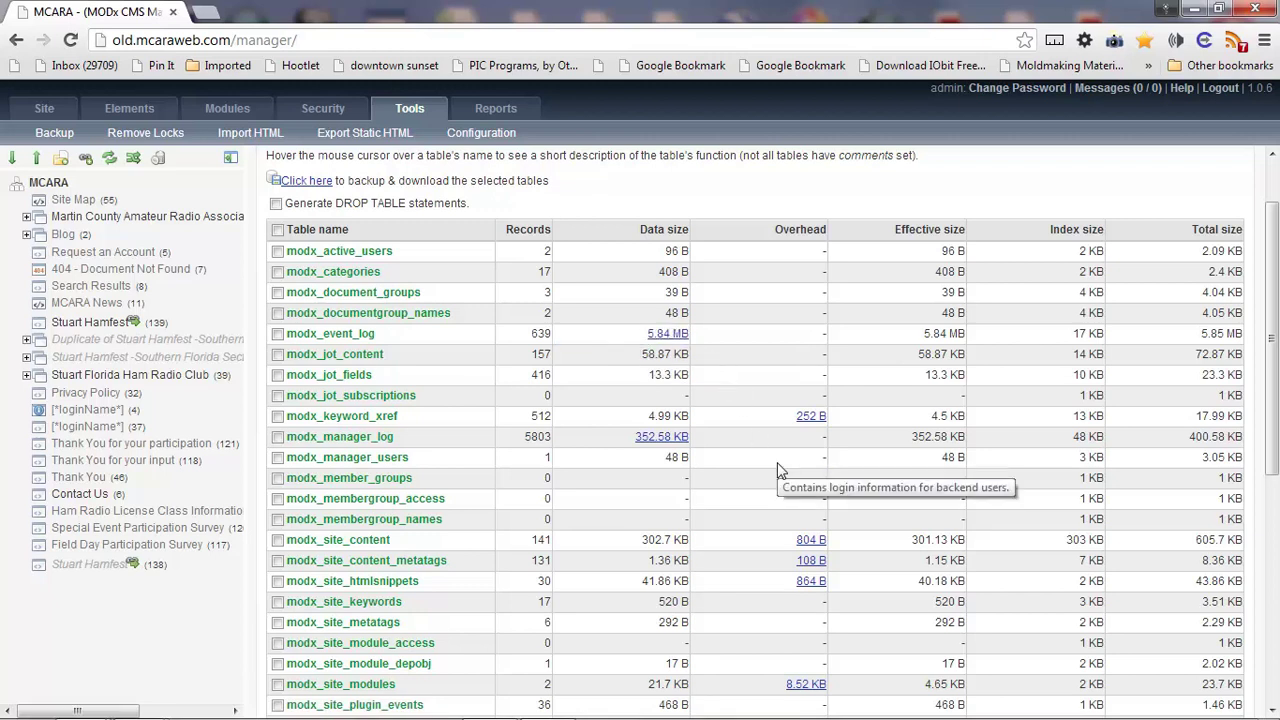
scroll(778, 471, down, 5)
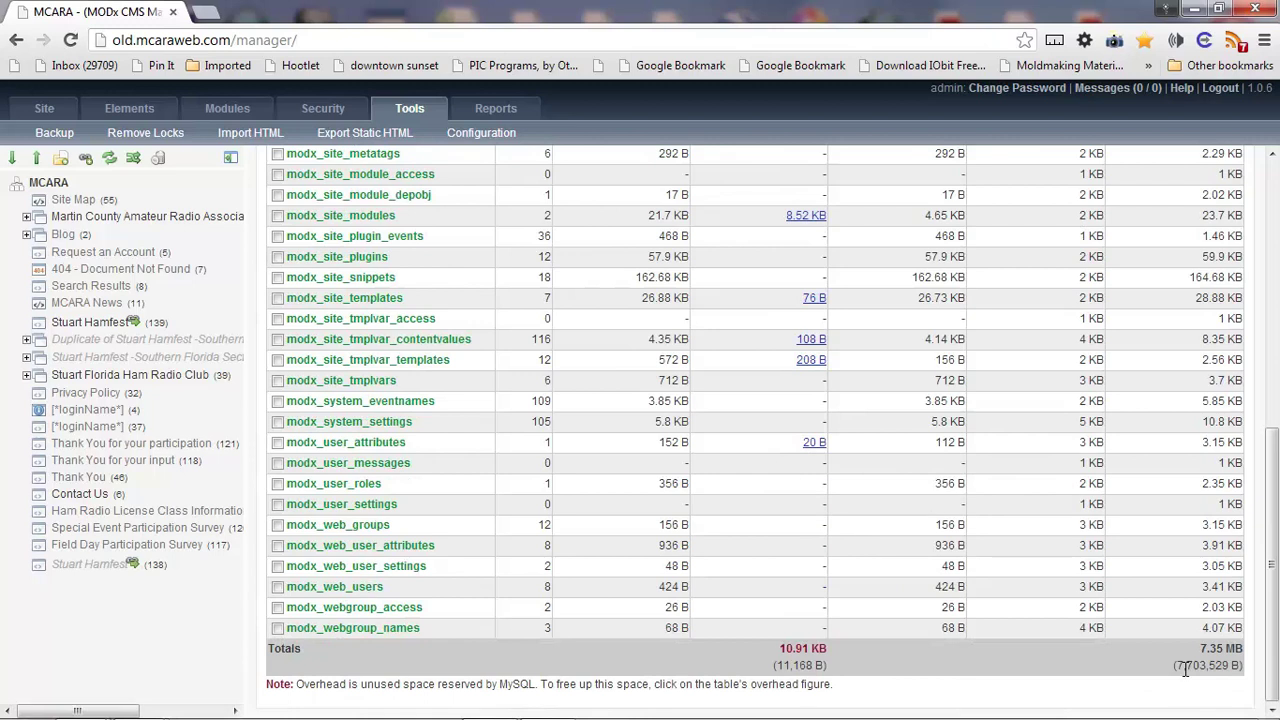
scroll(822, 520, up, 6)
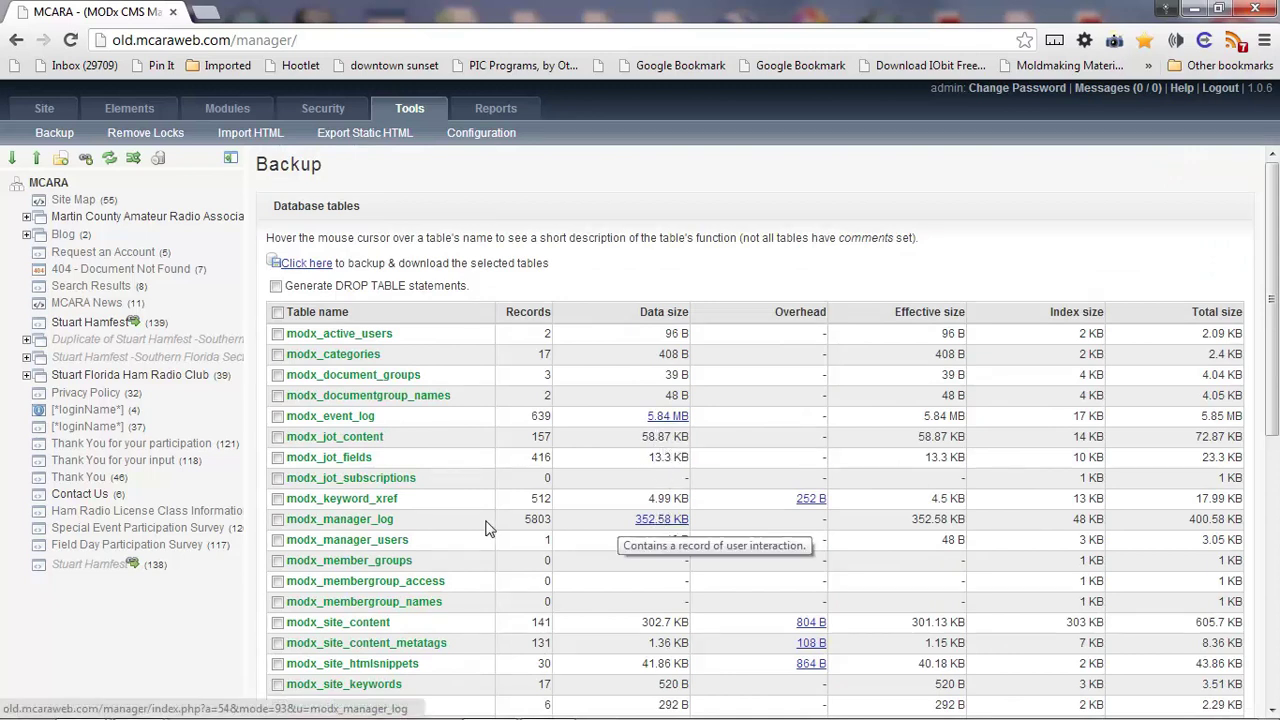
drag(405, 524, 288, 522)
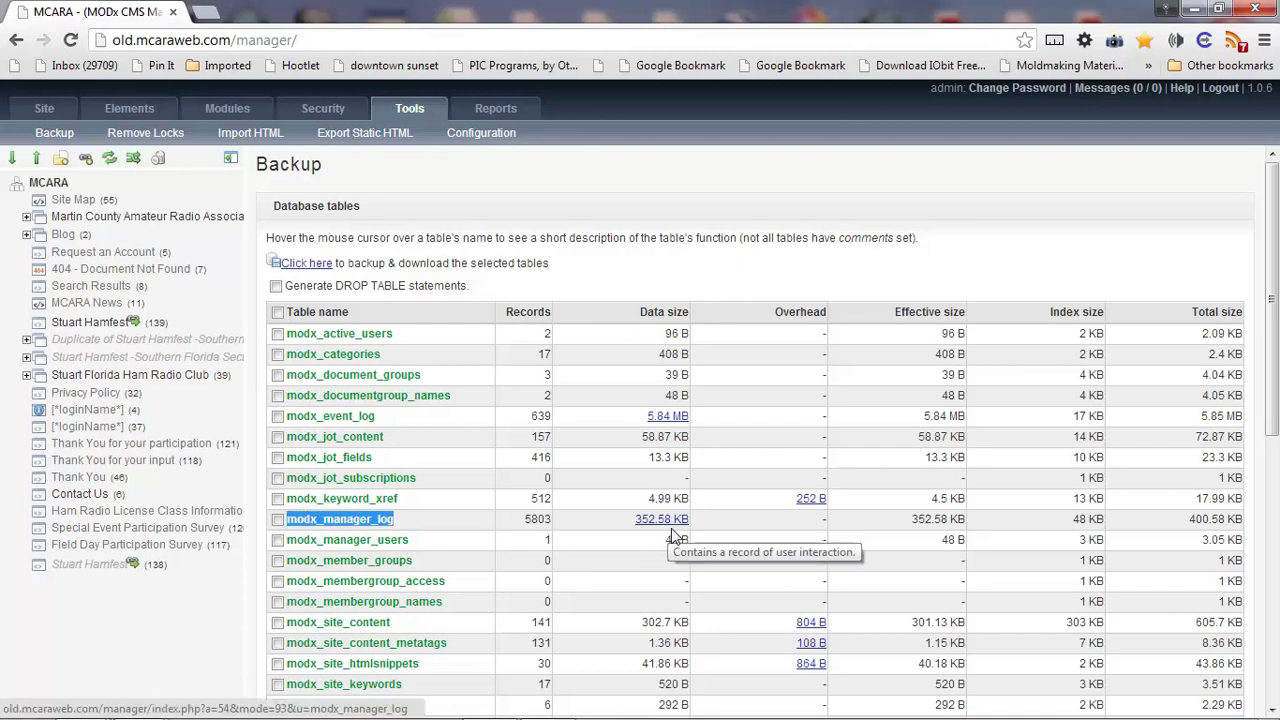
scroll(737, 587, down, 3)
scroll(737, 587, down, 3)
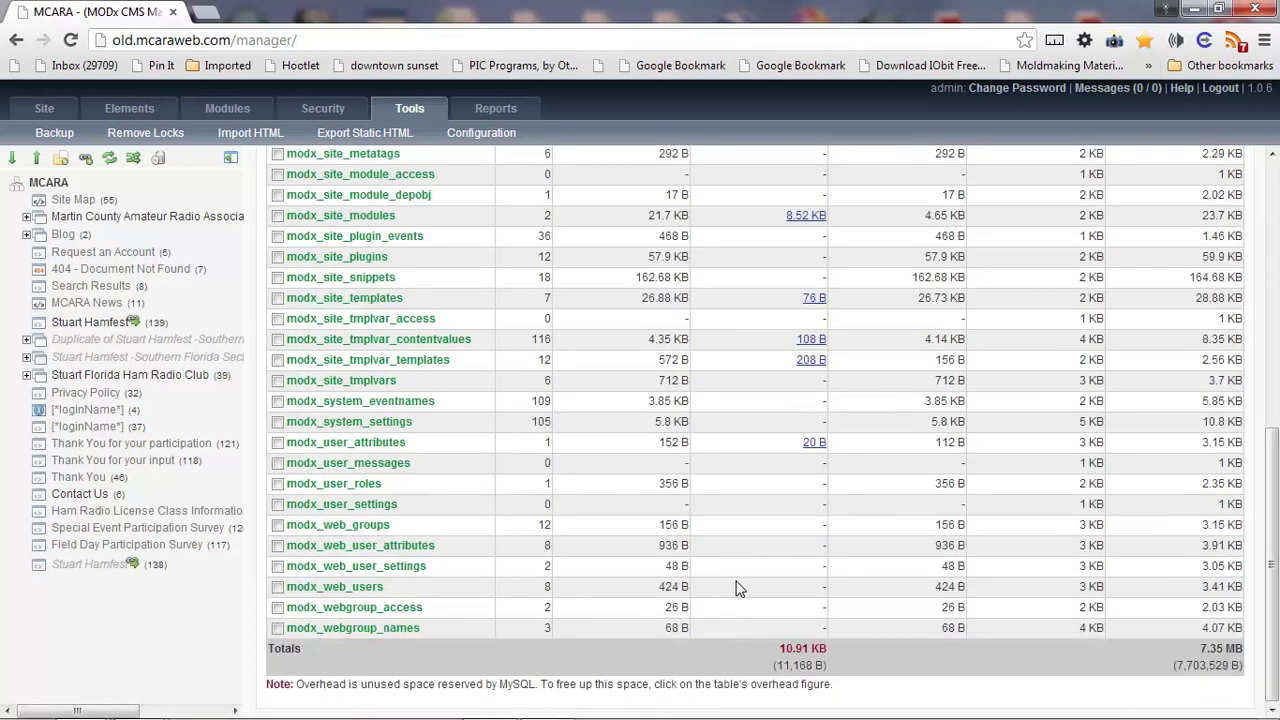
scroll(737, 587, up, 6)
Truncate the modx_event_log table and check the database total again.
click(618, 430)
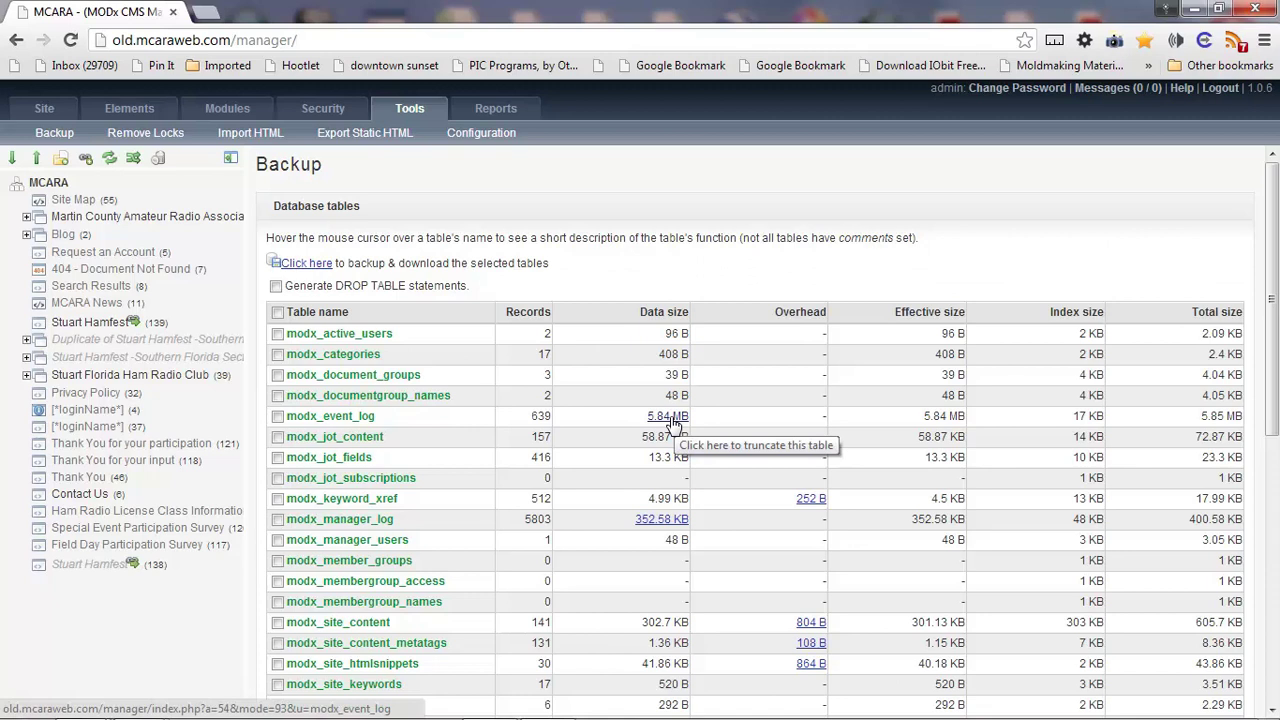
click(673, 422)
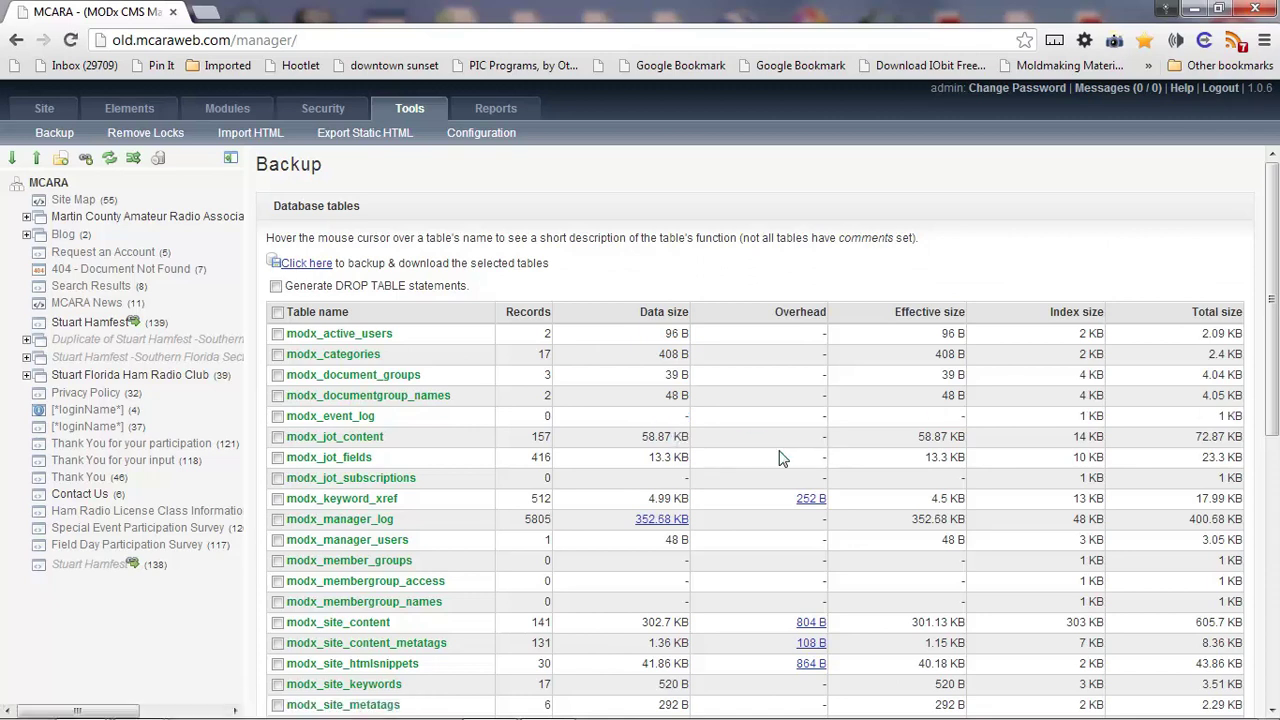
scroll(609, 435, down, 6)
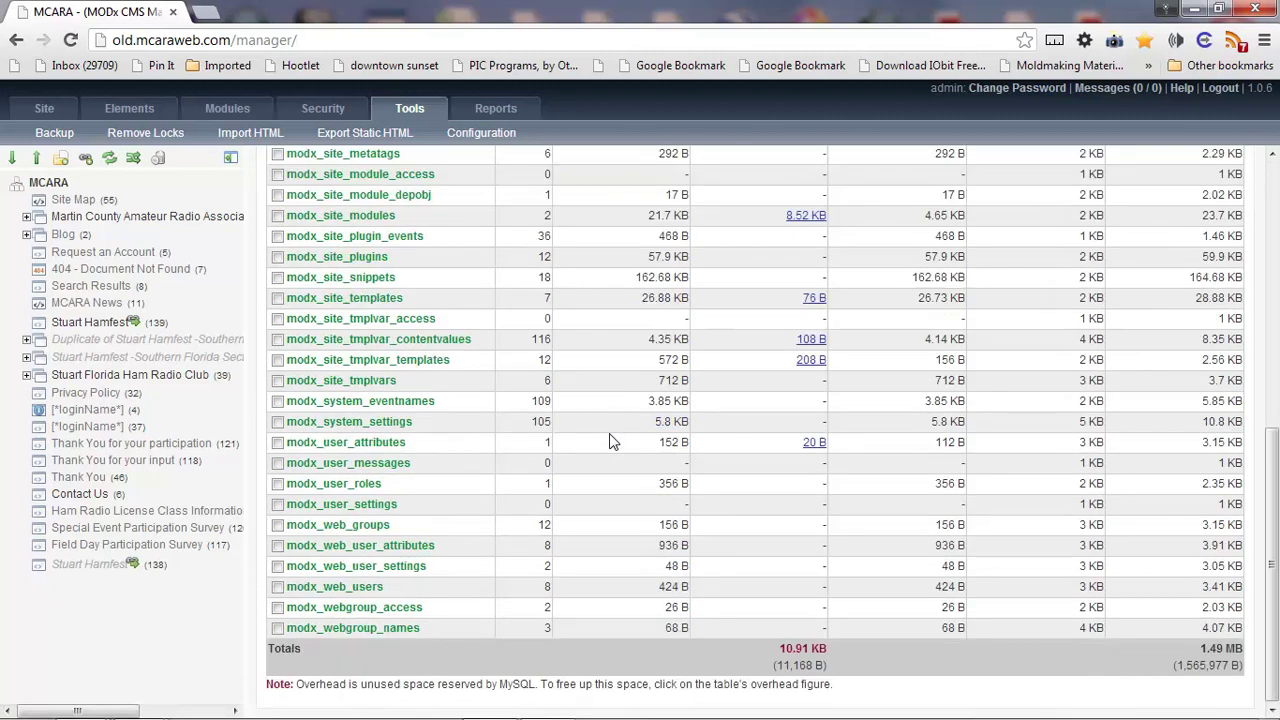
scroll(1191, 653, up, 6)
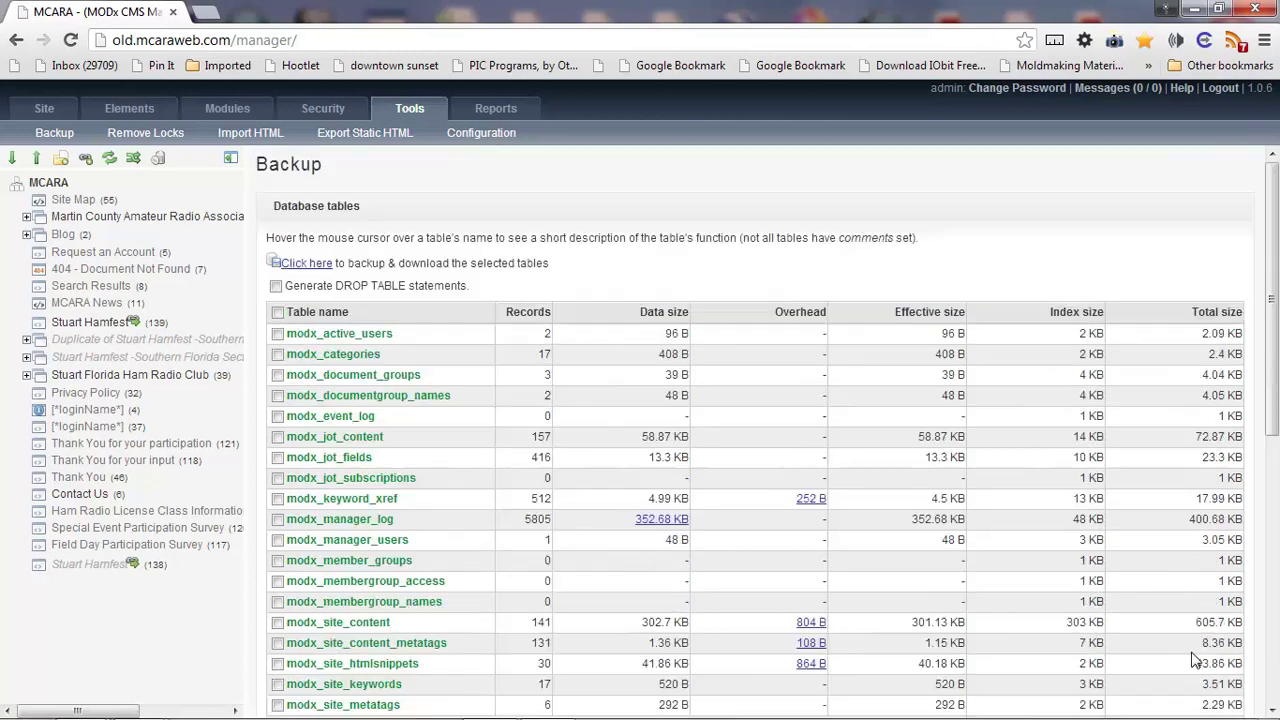
Truncate the modx_manager_log table and check its remaining data size.
click(643, 527)
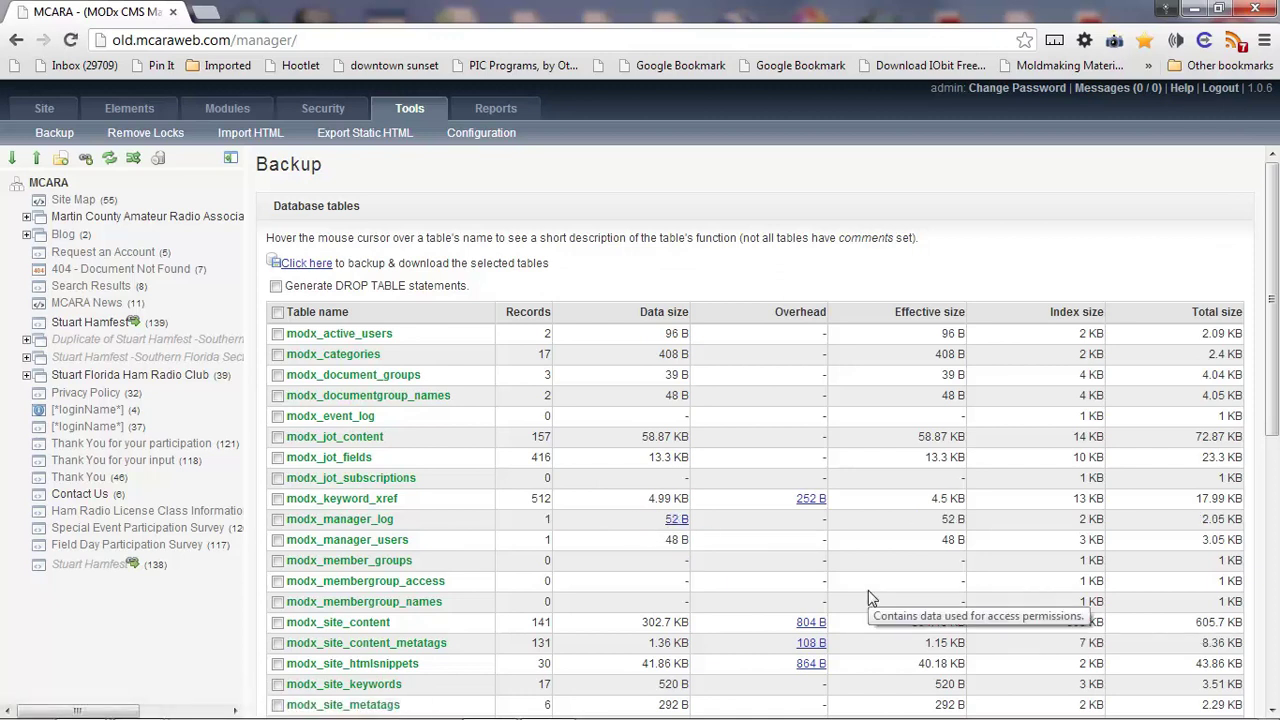
drag(651, 519, 703, 538)
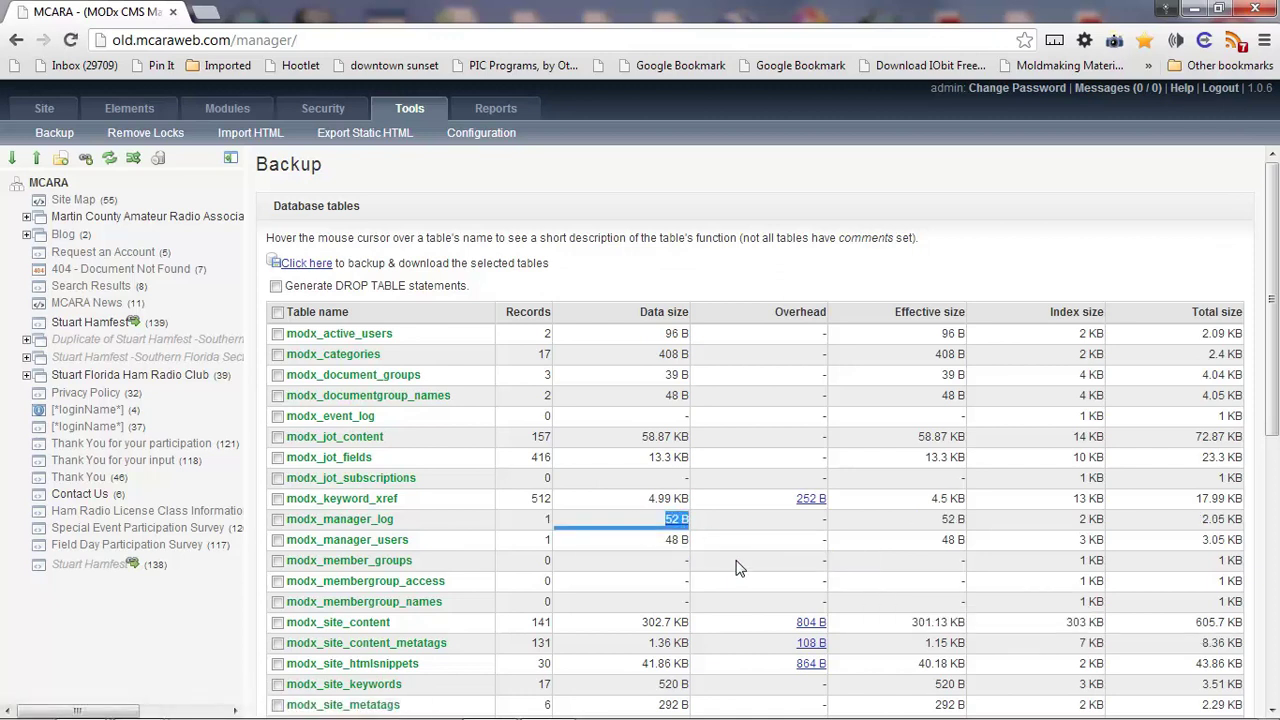
click(736, 567)
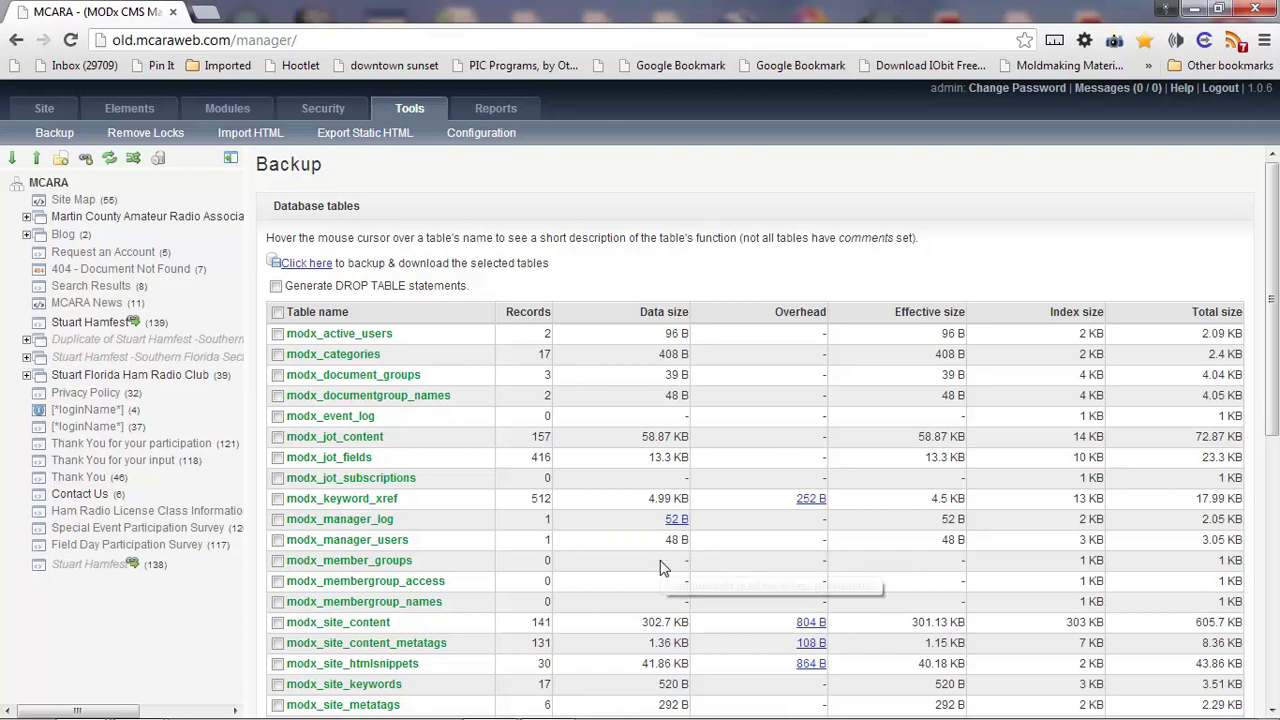
Examine the overhead figures of the tables and the overhead and size totals for the whole database.
scroll(660, 565, down, 2)
scroll(660, 565, down, 2)
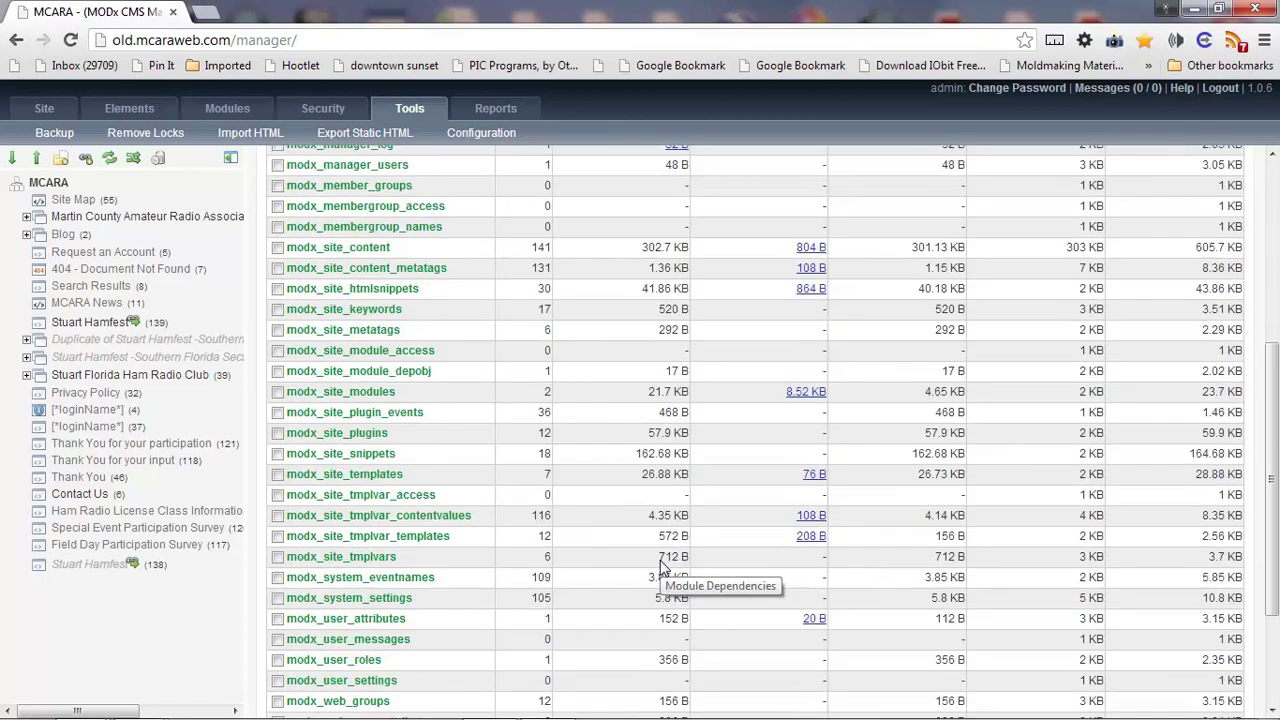
scroll(740, 490, up, 4)
scroll(787, 440, down, 1)
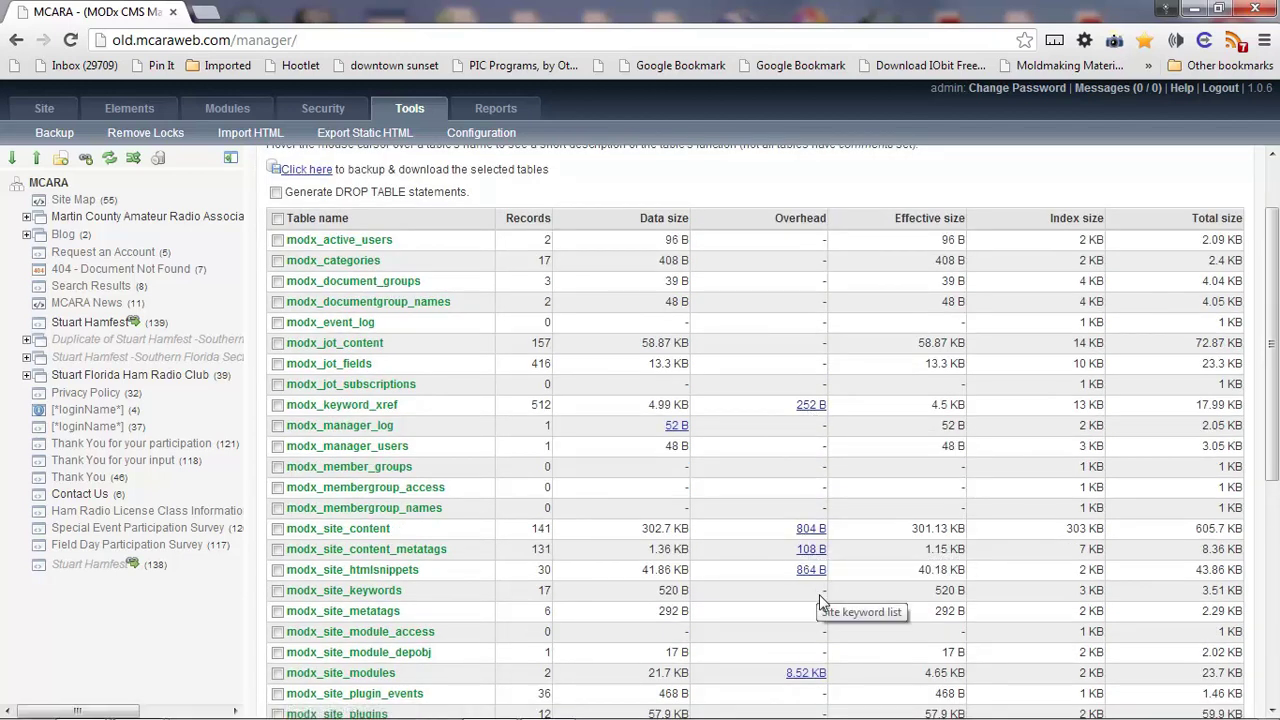
scroll(819, 594, down, 5)
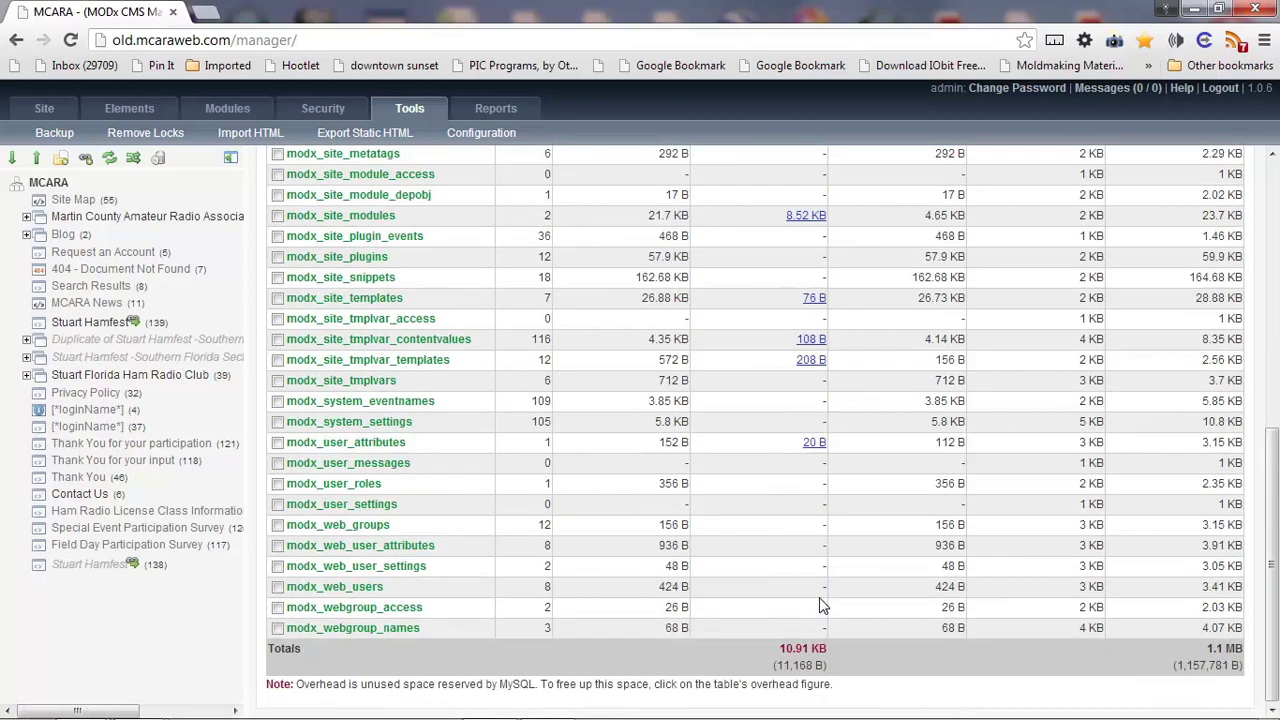
drag(800, 646, 830, 650)
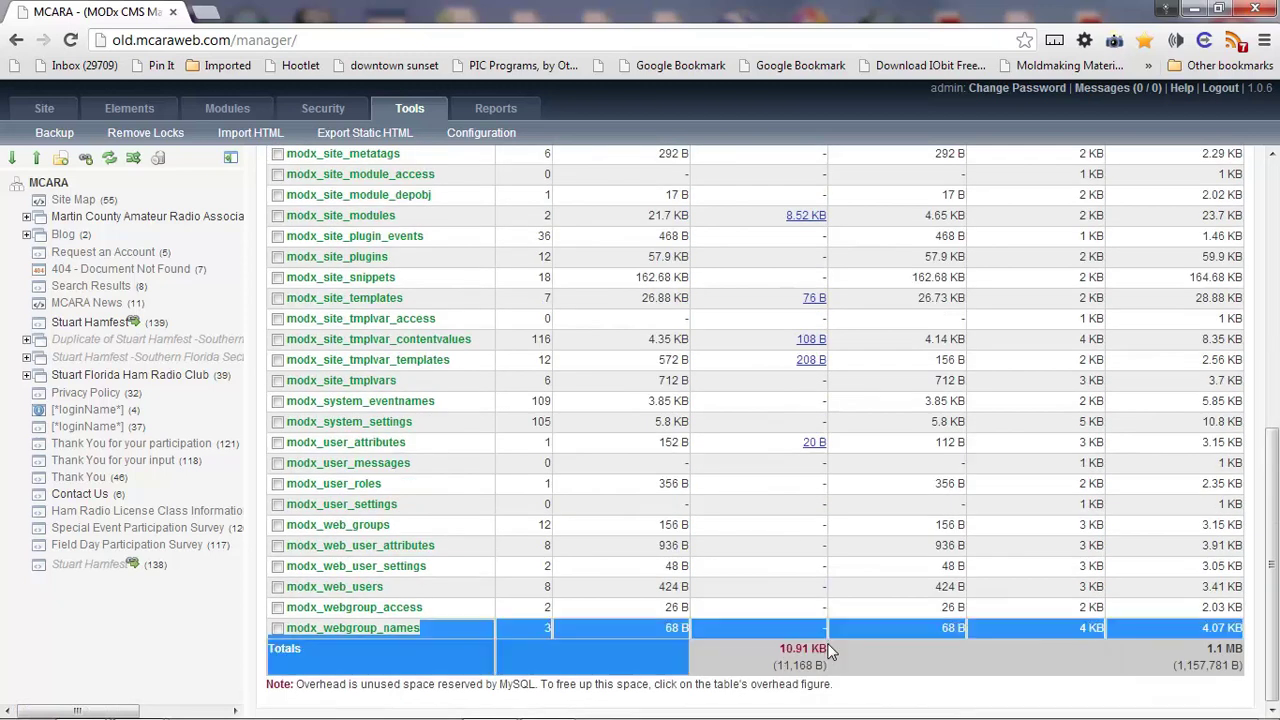
click(830, 650)
scroll(830, 650, up, 6)
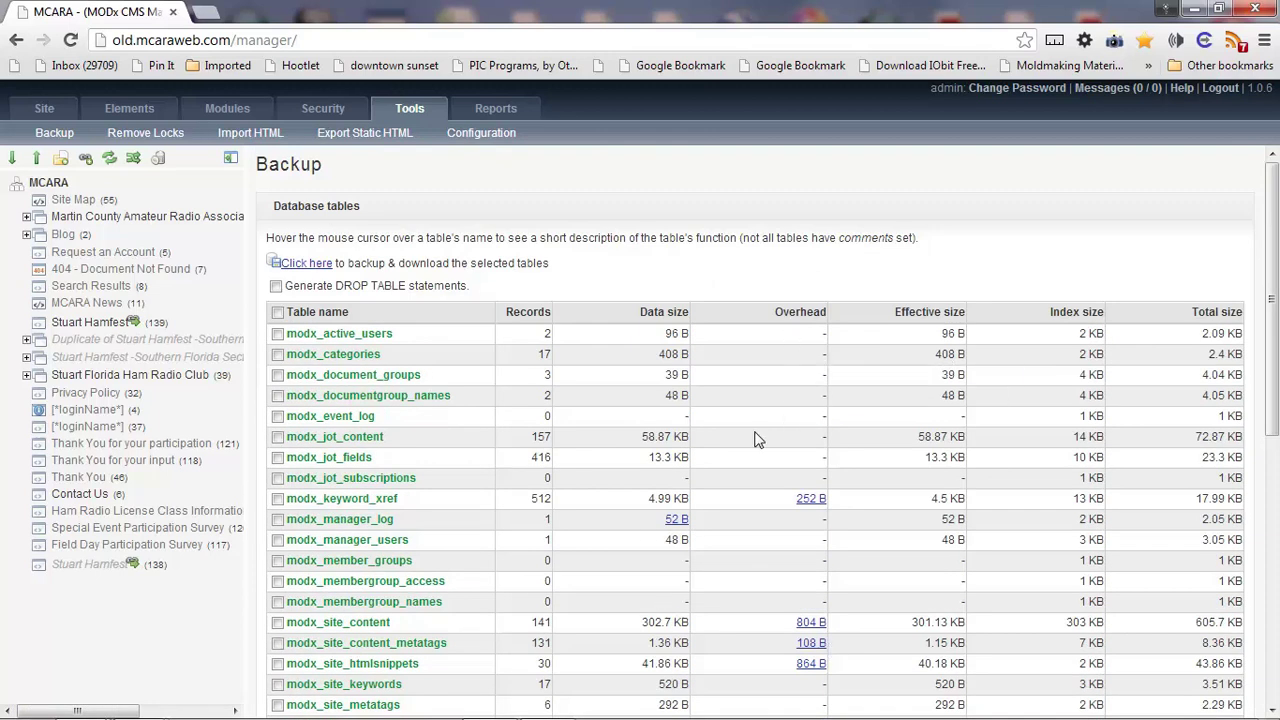
scroll(646, 398, down, 6)
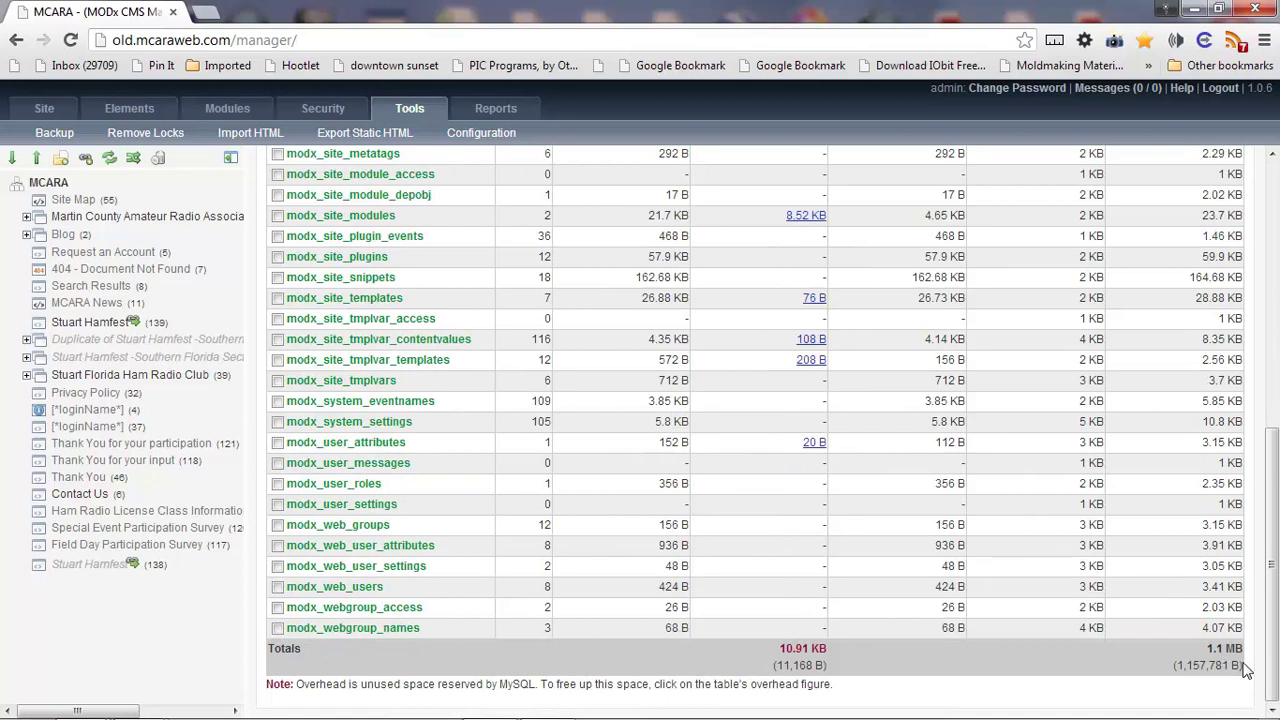
scroll(1163, 611, up, 6)
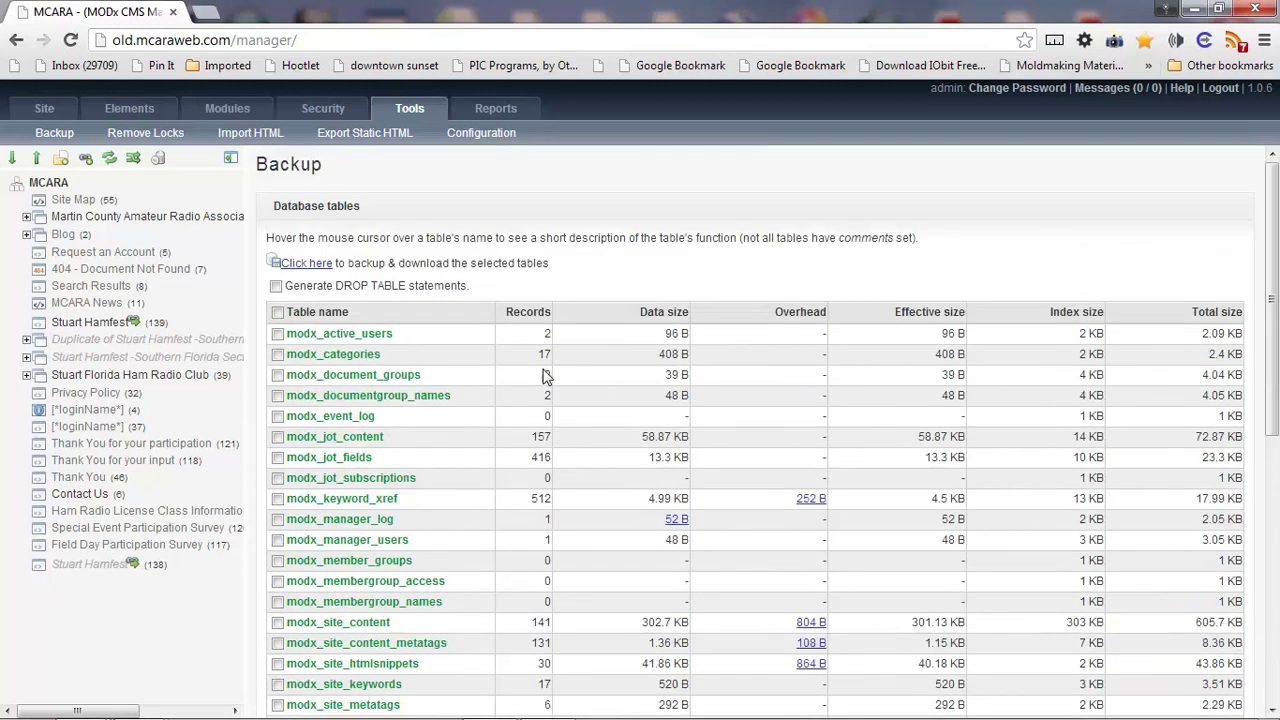
Back up and download all database tables with DROP TABLE statements generated.
click(277, 312)
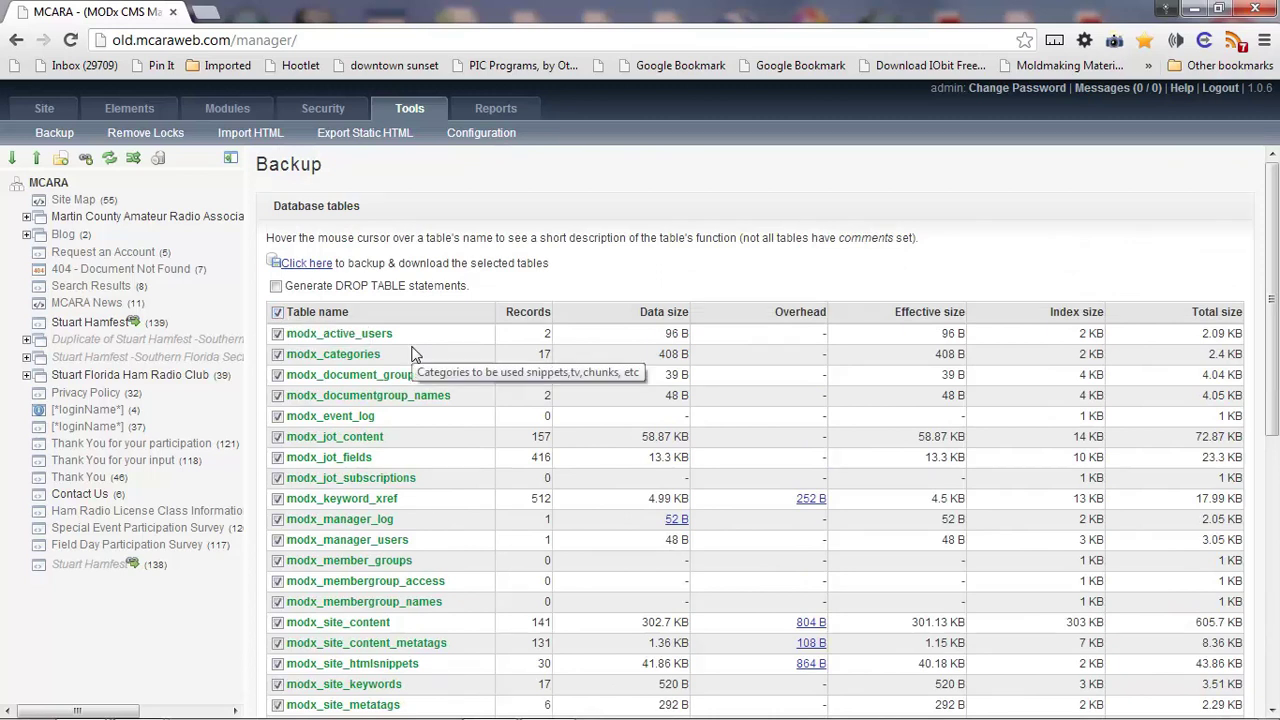
click(276, 287)
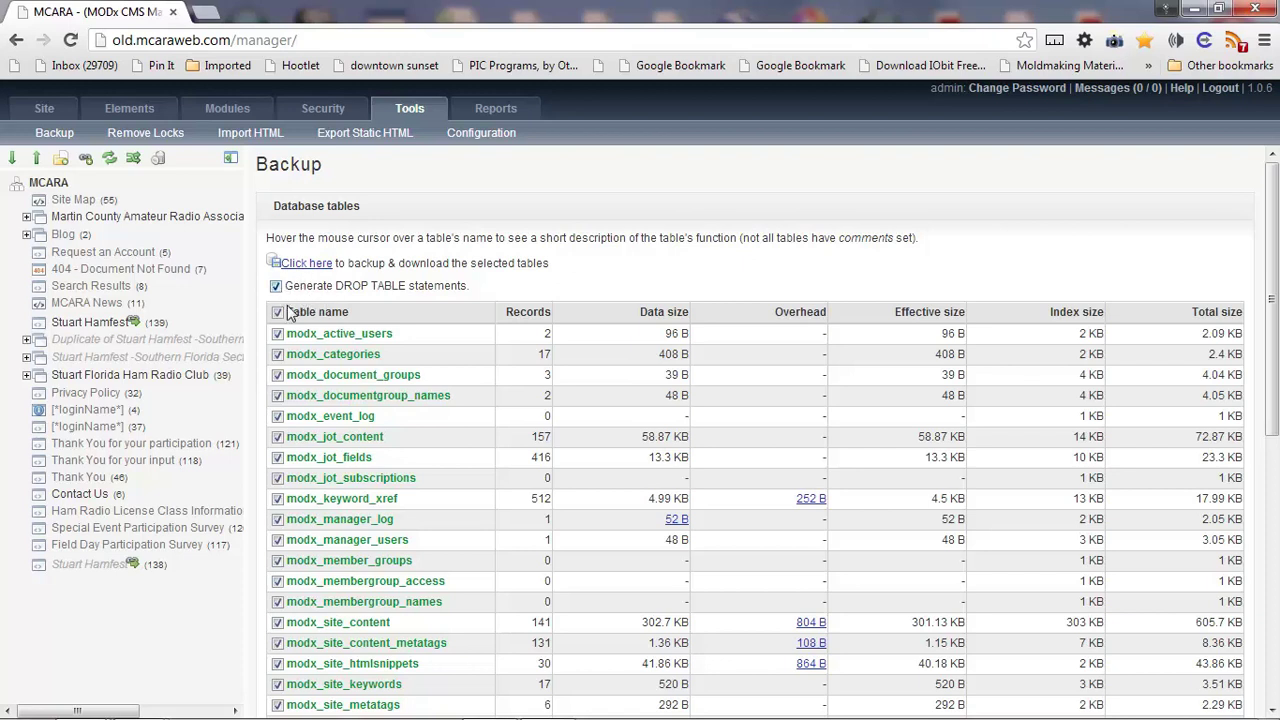
scroll(322, 379, down, 5)
scroll(322, 379, up, 5)
scroll(290, 340, down, 5)
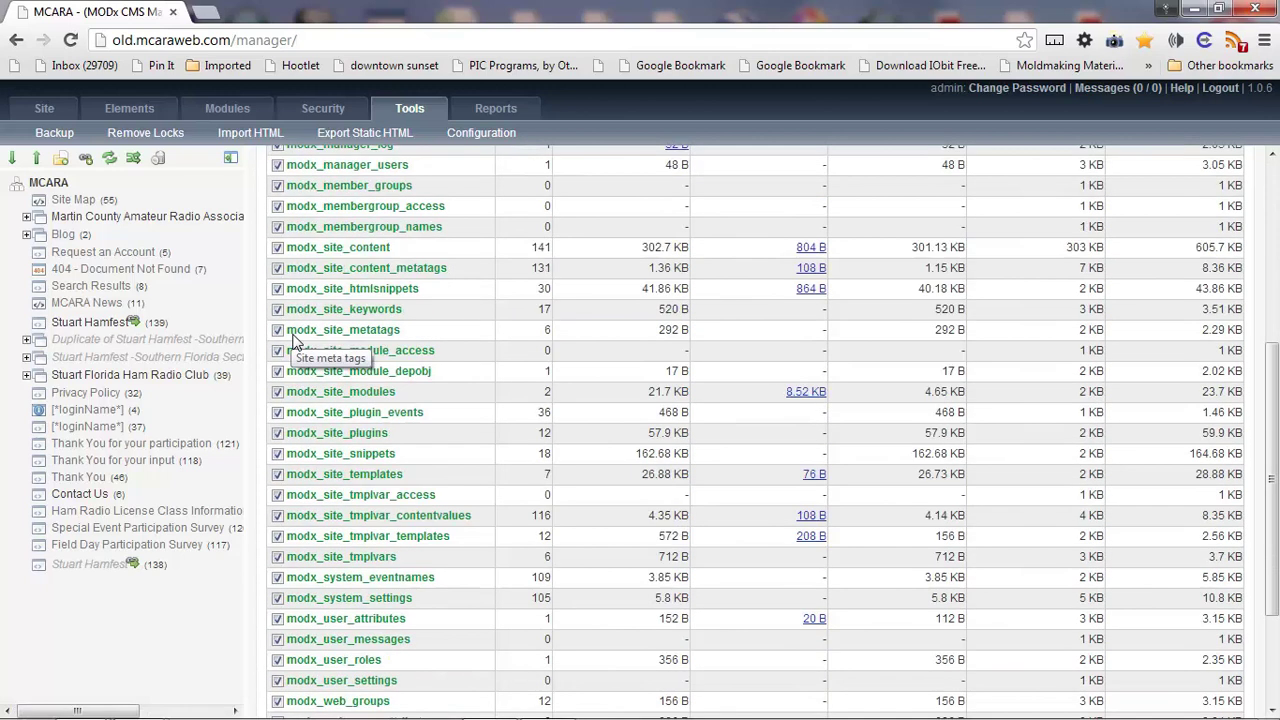
scroll(295, 345, up, 5)
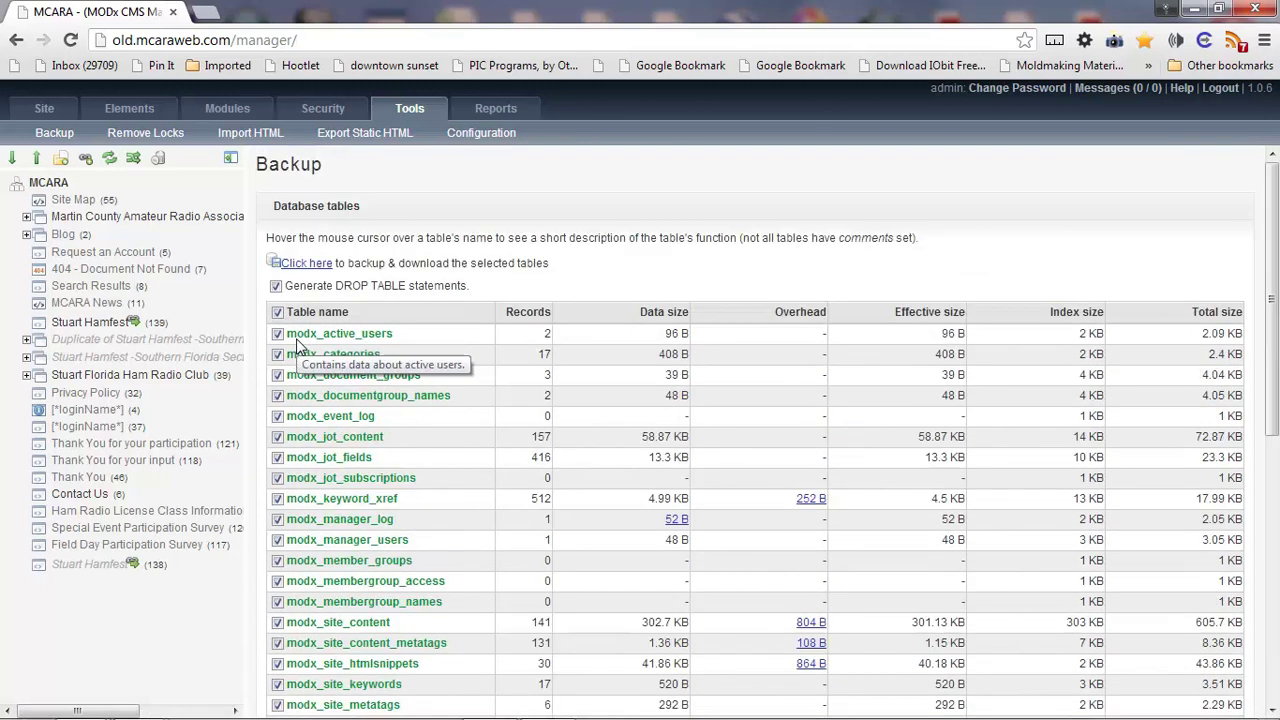
click(312, 265)
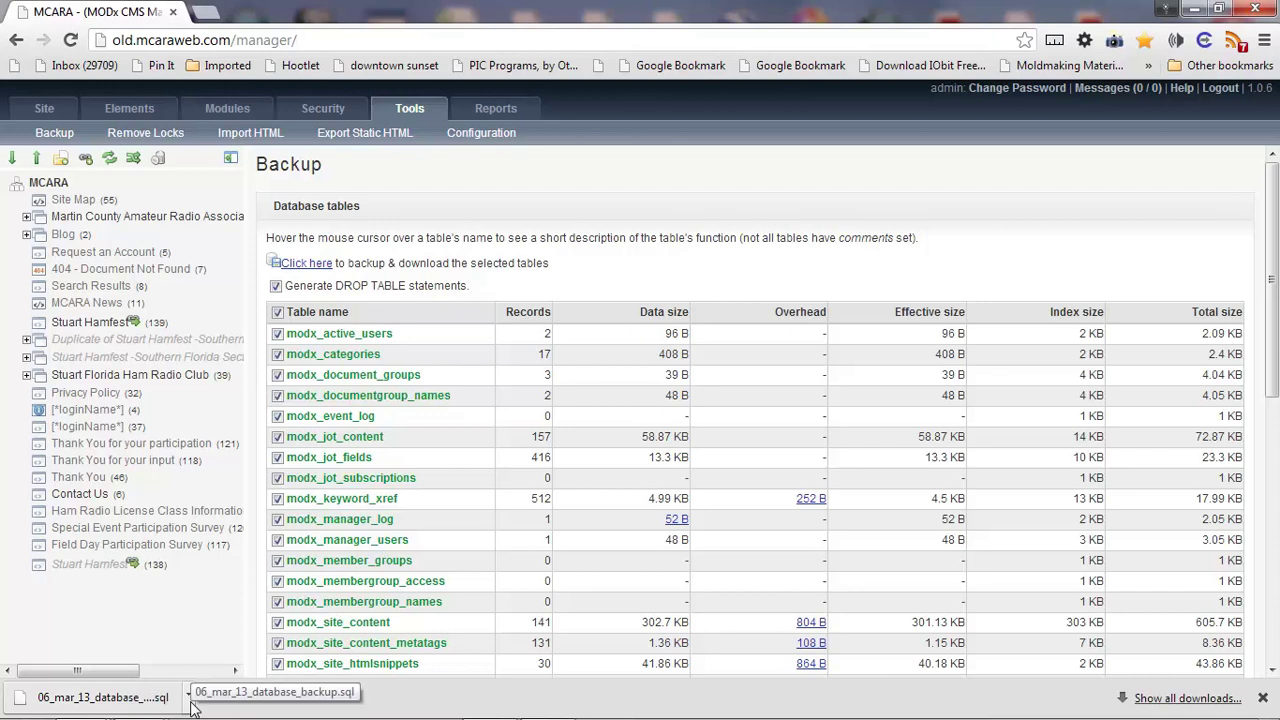
Show the downloaded 06_mar_13_database_backup.sql in its folder, inspect its preview, and return to the backup page.
click(191, 701)
click(226, 661)
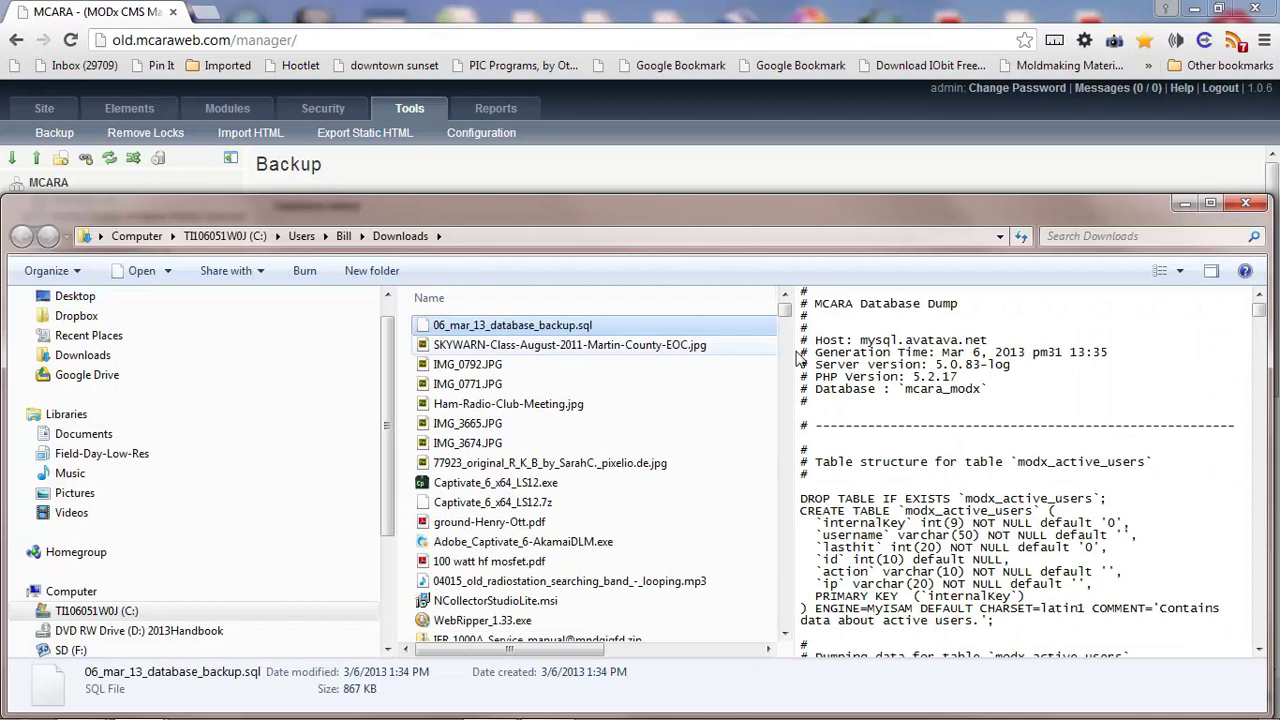
click(918, 413)
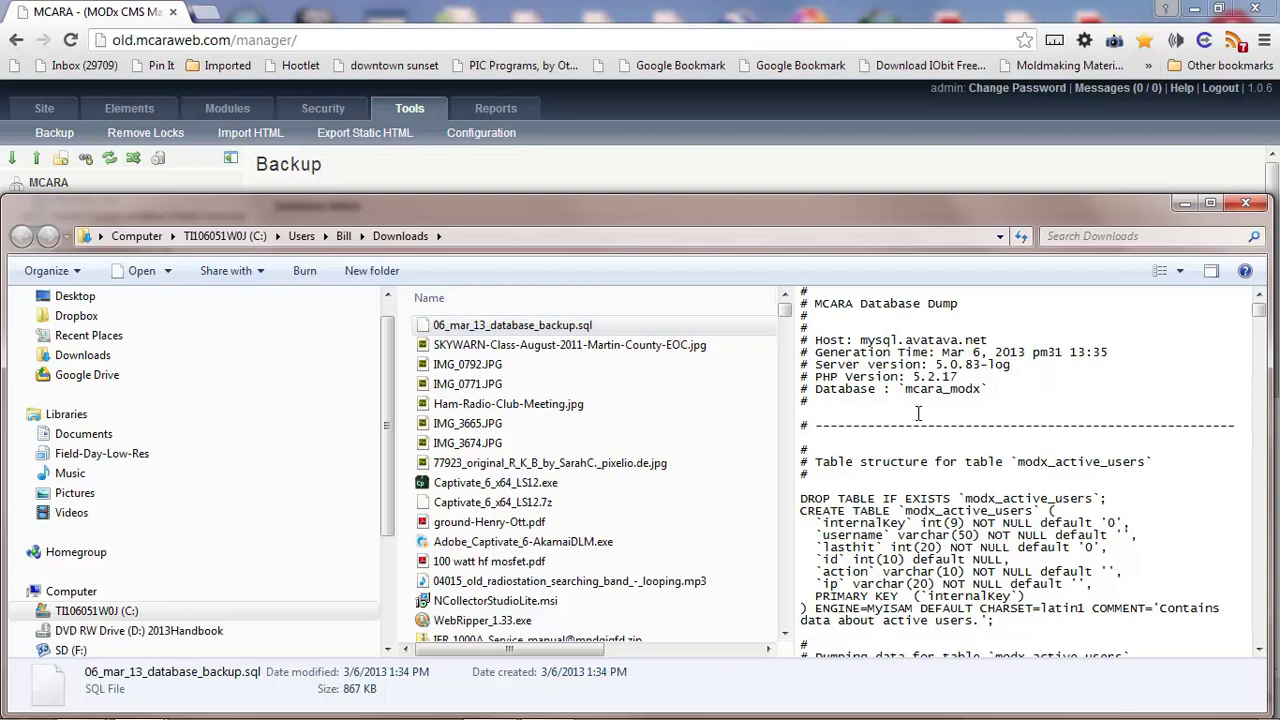
click(1245, 205)
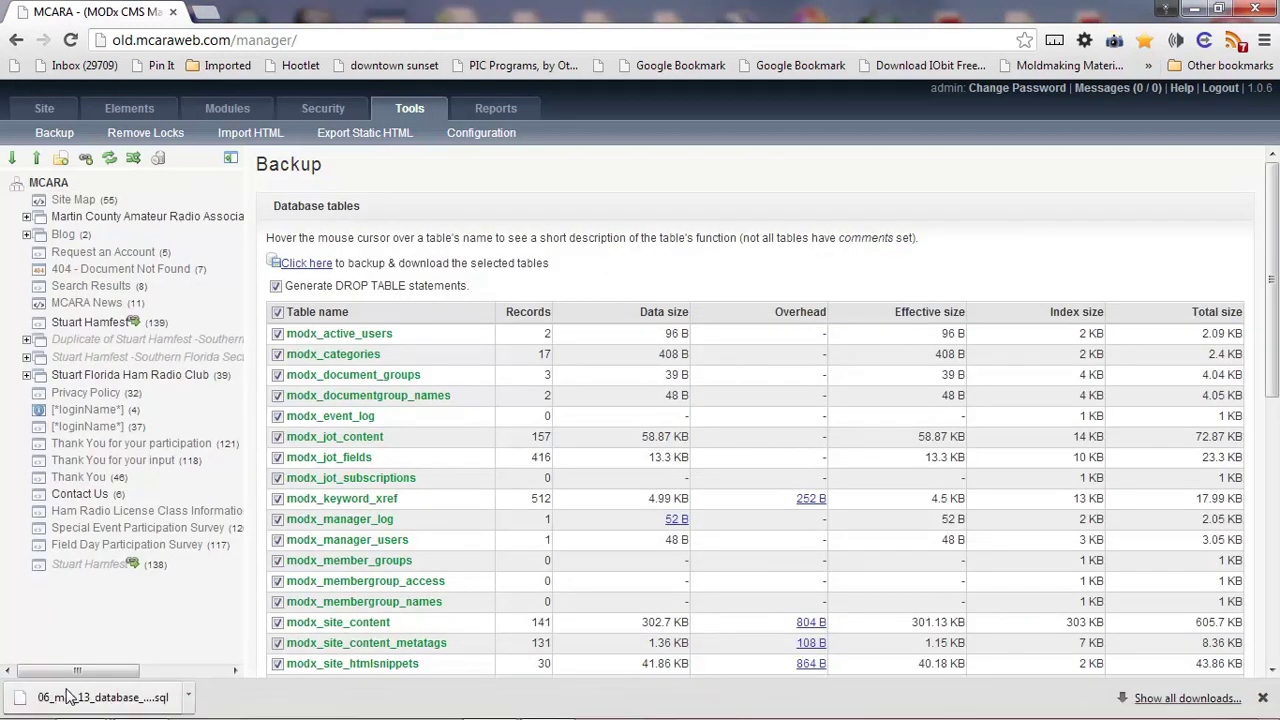